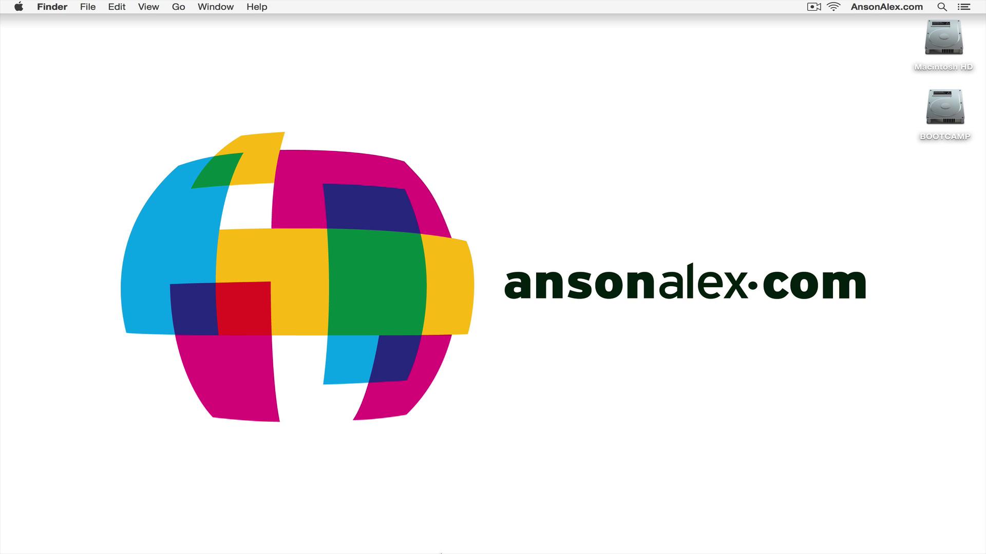
Launch Safari from the Dock with the Google page open
{"action": "mouse_move", "coordinate": [442, 553]}
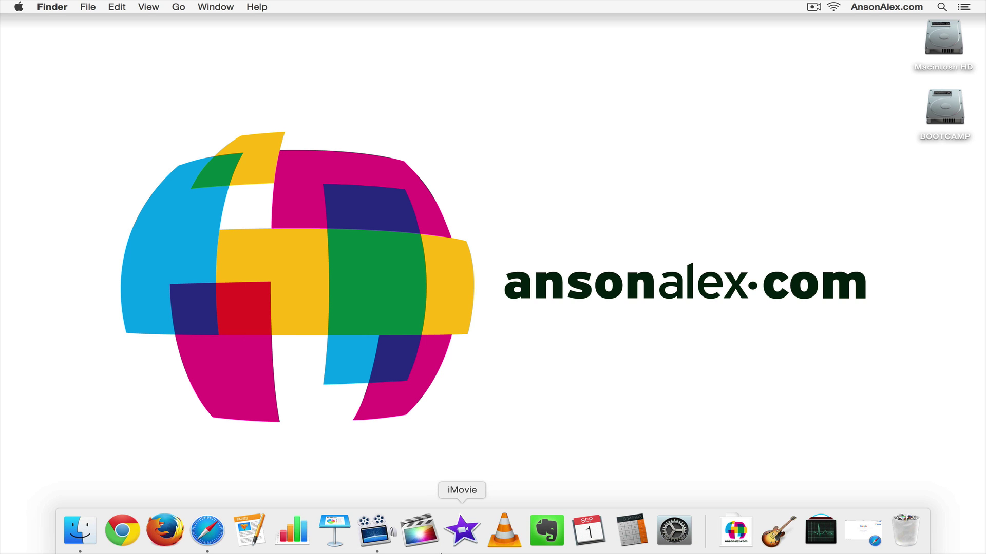
{"action": "left_click", "coordinate": [208, 533]}
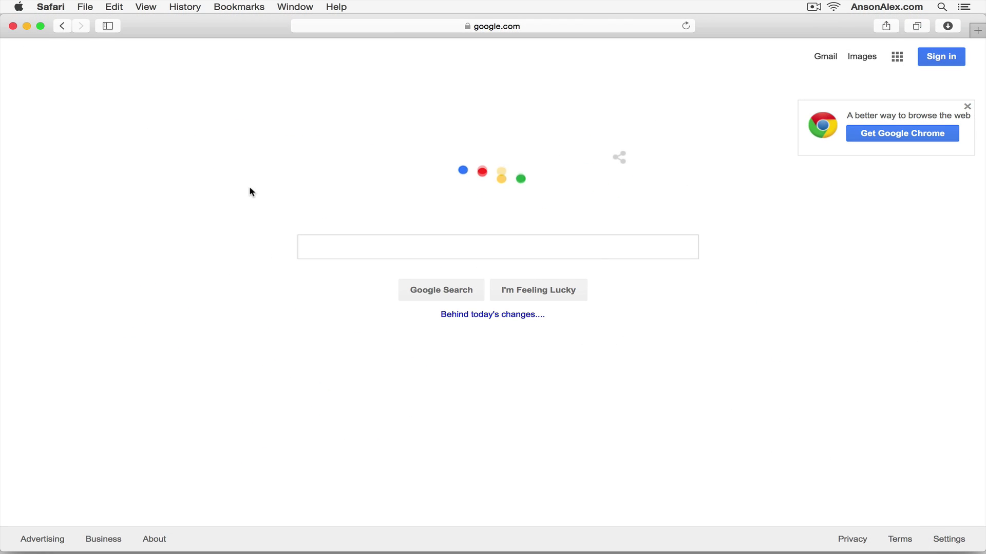
{"action": "left_click", "coordinate": [250, 190]}
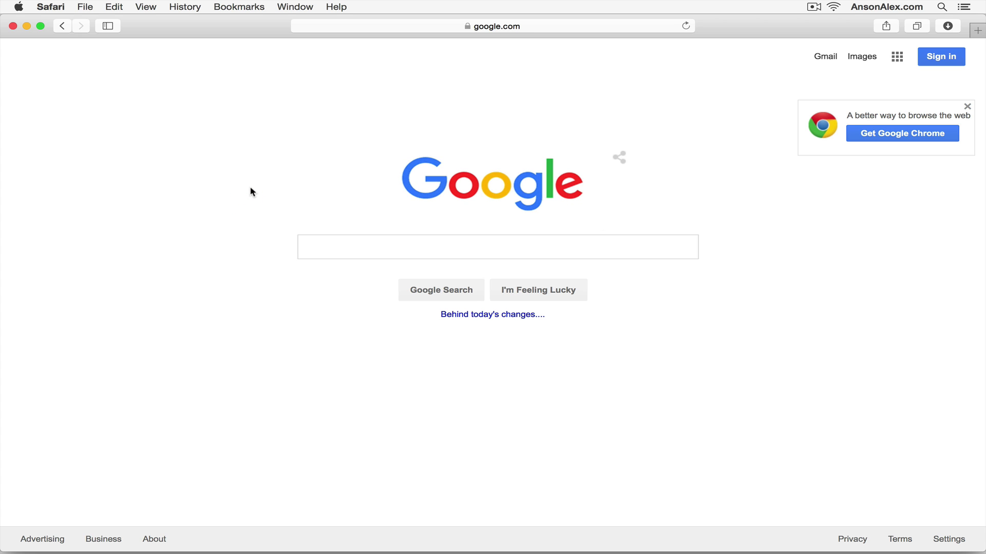
Clear Safari's history and website data for all history
{"action": "left_click", "coordinate": [61, 7]}
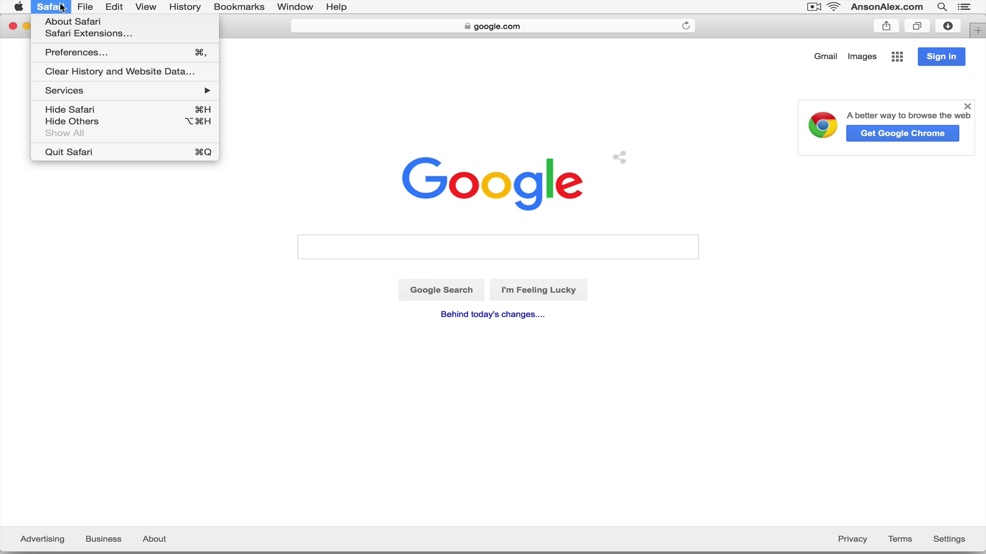
{"action": "left_click", "coordinate": [126, 75]}
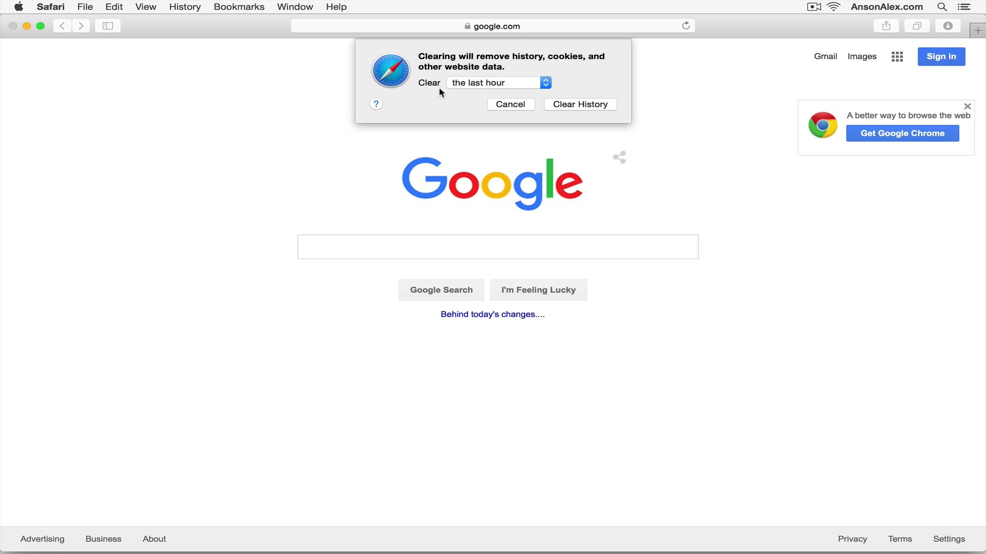
{"action": "left_click", "coordinate": [519, 84]}
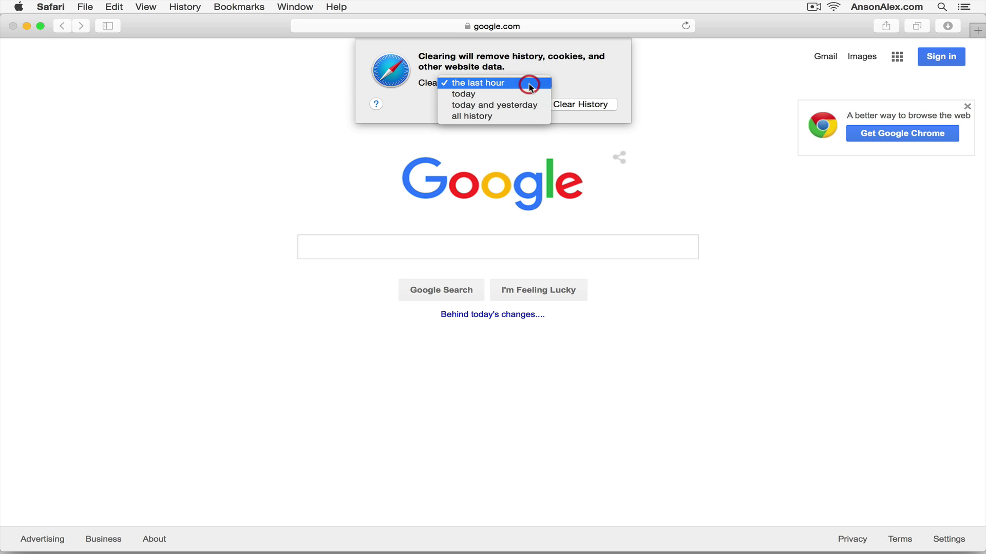
{"action": "left_click", "coordinate": [521, 117]}
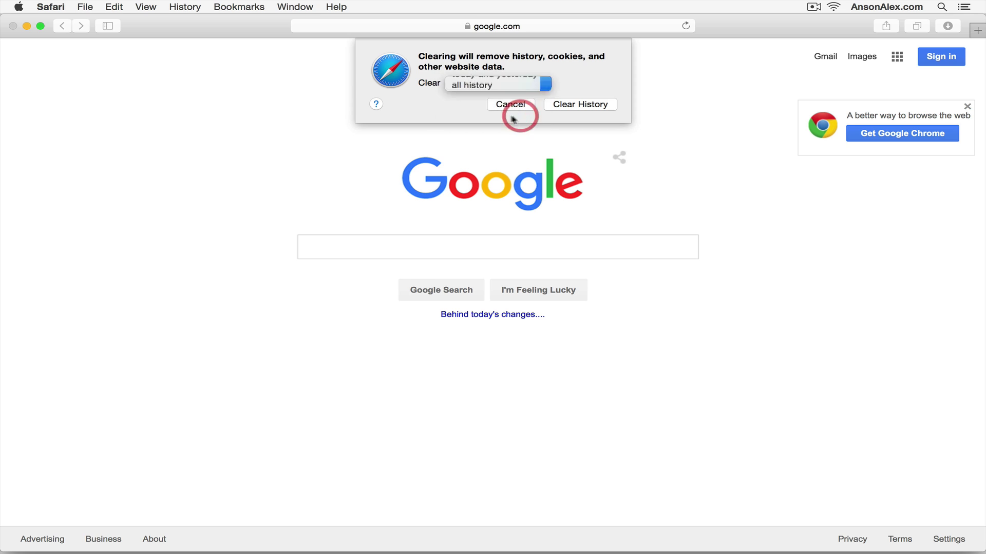
{"action": "left_click", "coordinate": [580, 105]}
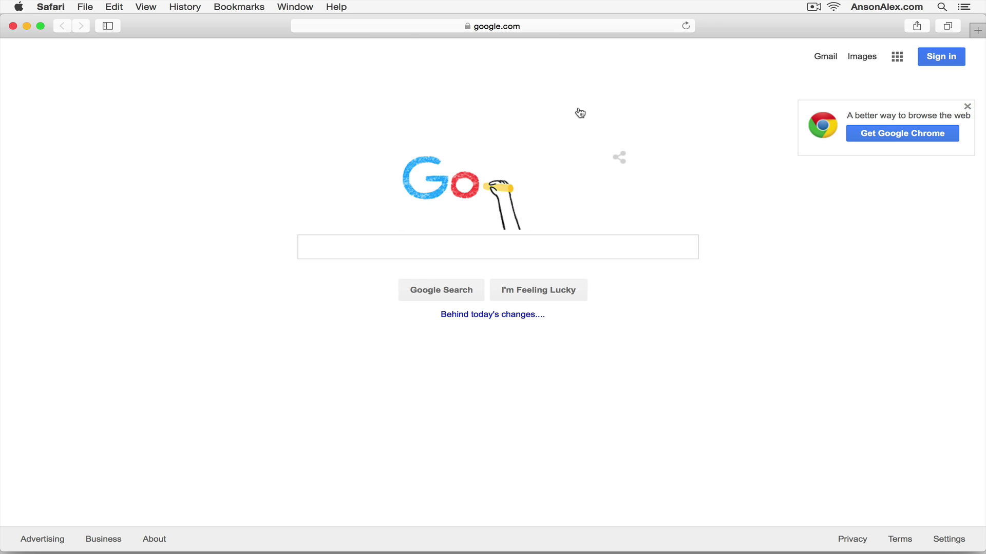
Minimize the Safari browser window to reveal the desktop
{"action": "left_click", "coordinate": [26, 26]}
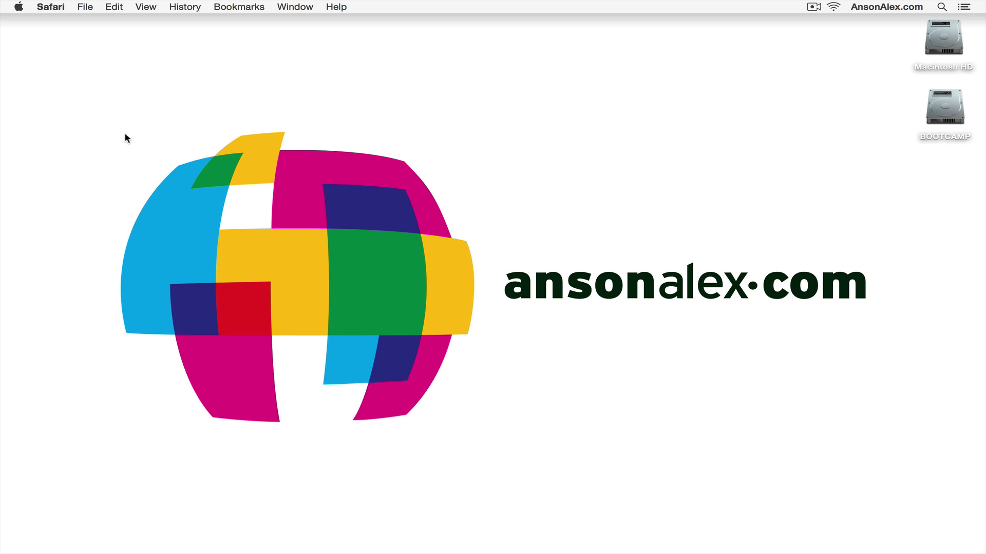
Open a new Finder window from the desktop
{"action": "left_click", "coordinate": [126, 137]}
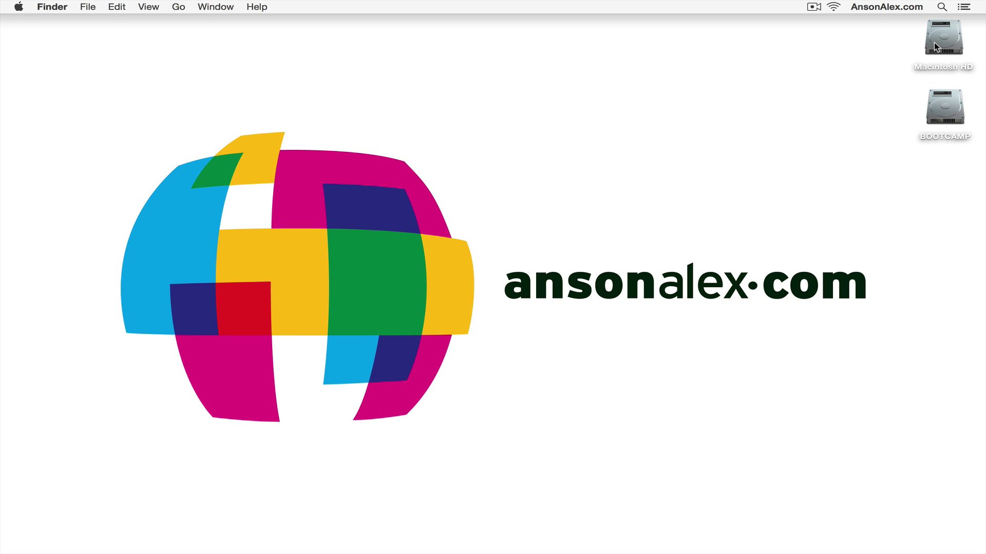
{"action": "left_click", "coordinate": [86, 6]}
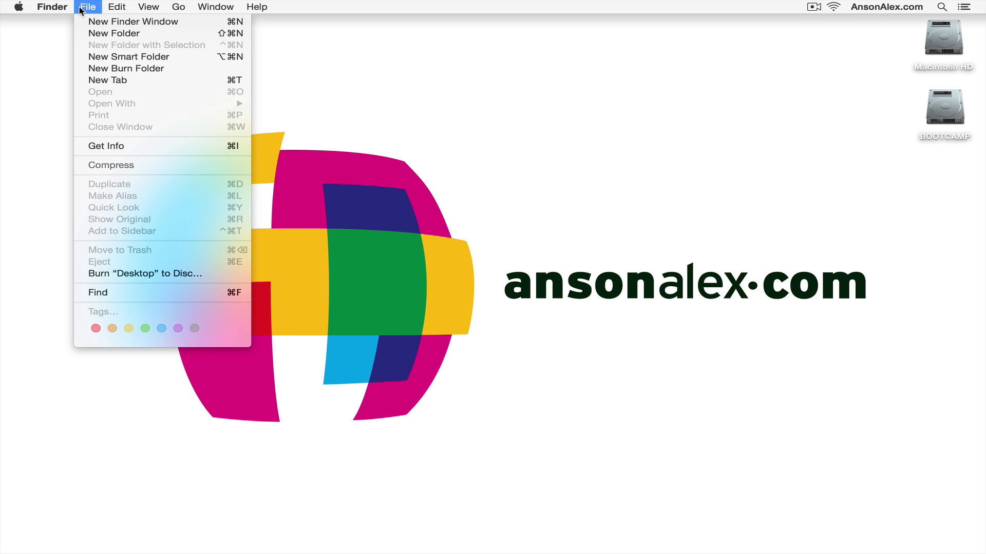
{"action": "left_click", "coordinate": [103, 21]}
{"action": "scroll", "coordinate": [348, 273], "scroll_direction": "down", "scroll_amount": 3}
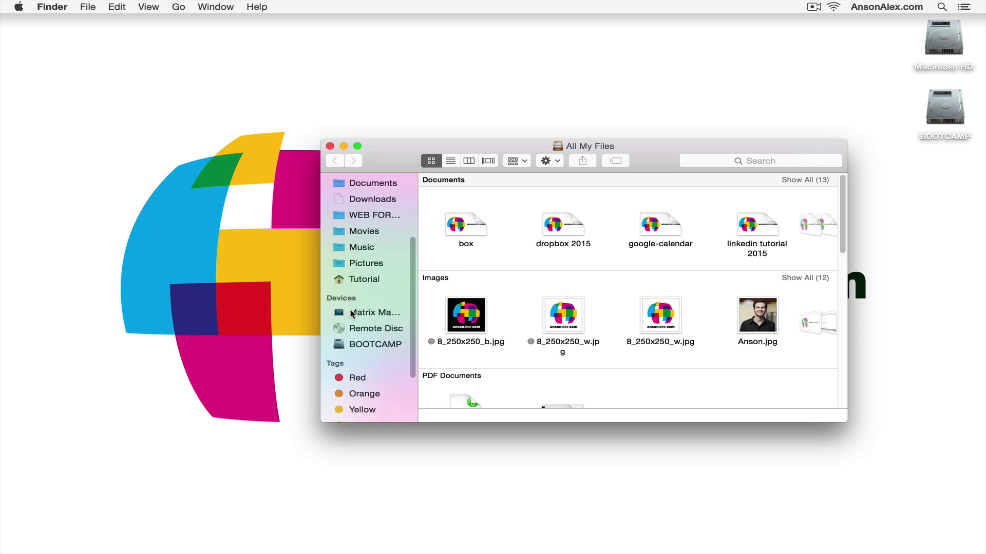
Navigate to Macintosh HD > Library > Caches
{"action": "left_click", "coordinate": [353, 314]}
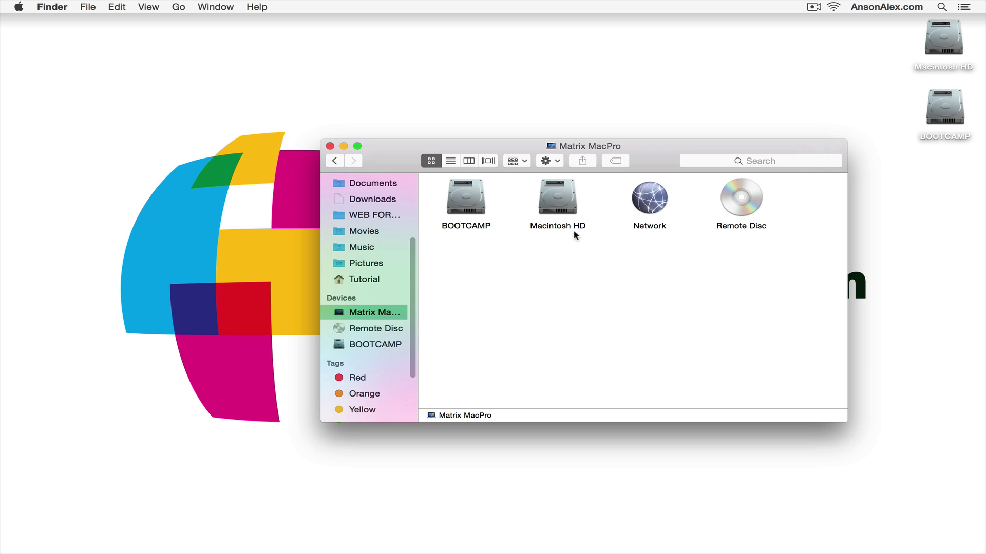
{"action": "left_click", "coordinate": [568, 202]}
{"action": "double_click", "coordinate": [568, 202]}
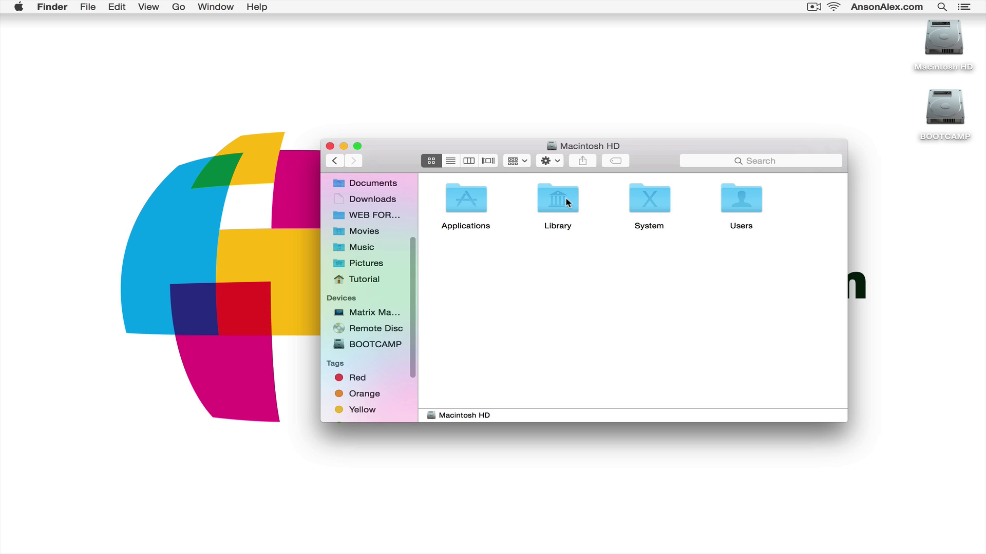
{"action": "double_click", "coordinate": [567, 201]}
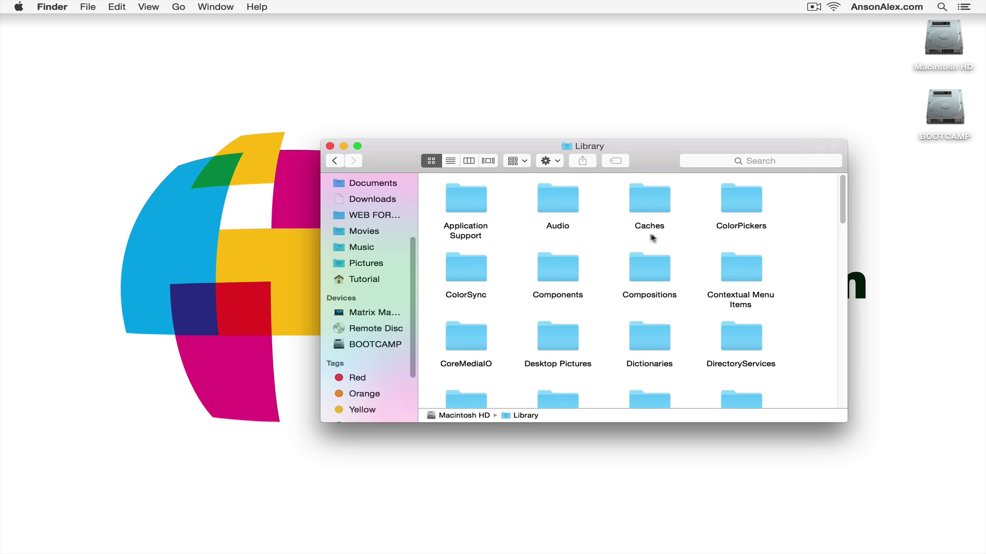
{"action": "double_click", "coordinate": [651, 200]}
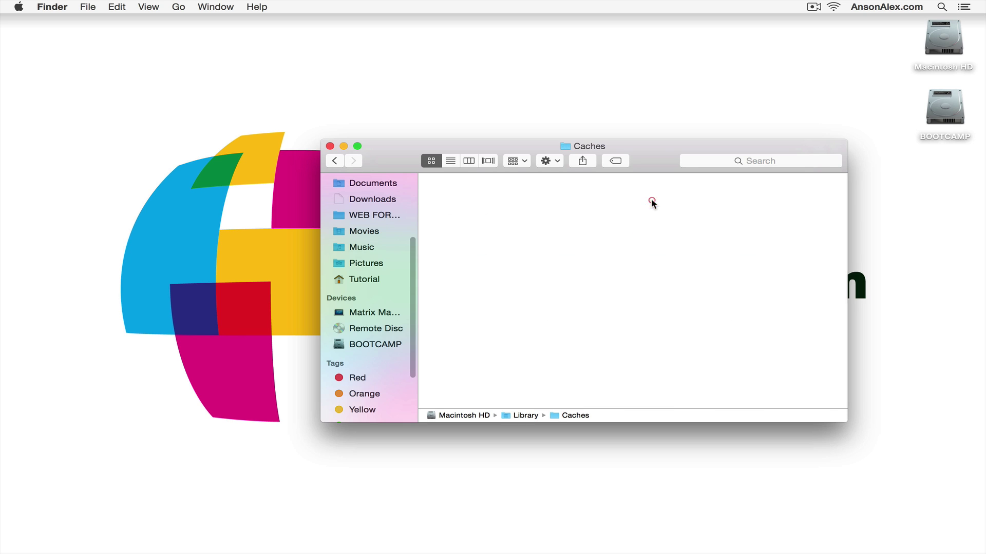
In list view, move all 15 Library Caches items to the Trash, authorizing with the admin password
{"action": "left_click", "coordinate": [450, 161]}
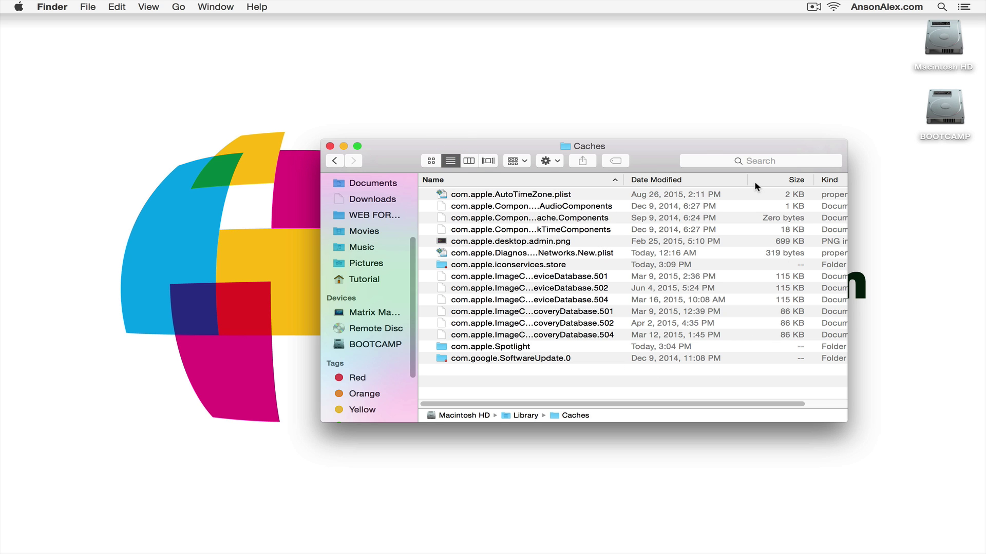
{"action": "left_click", "coordinate": [530, 196]}
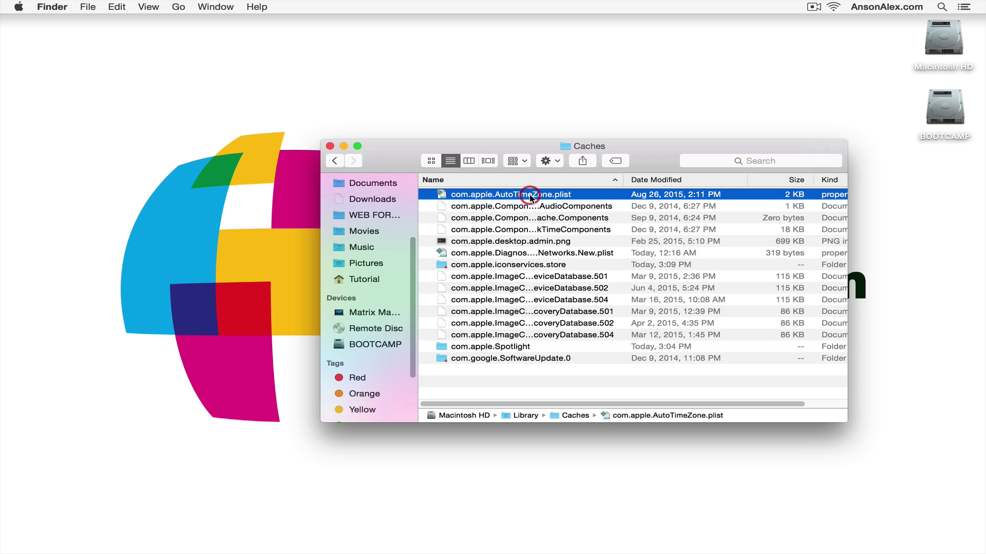
{"action": "key", "text": "super+a"}
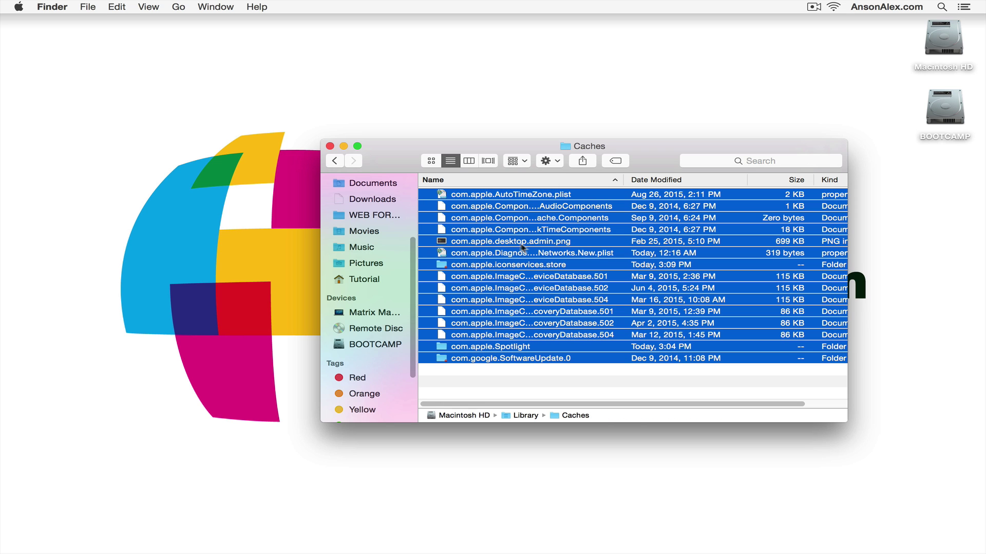
{"action": "right_click", "coordinate": [517, 245]}
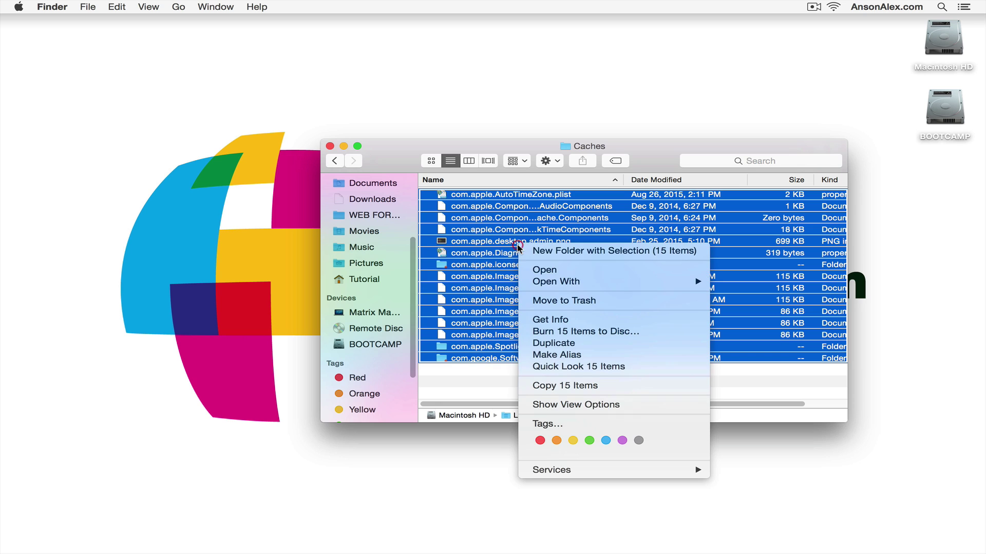
{"action": "left_click", "coordinate": [587, 301]}
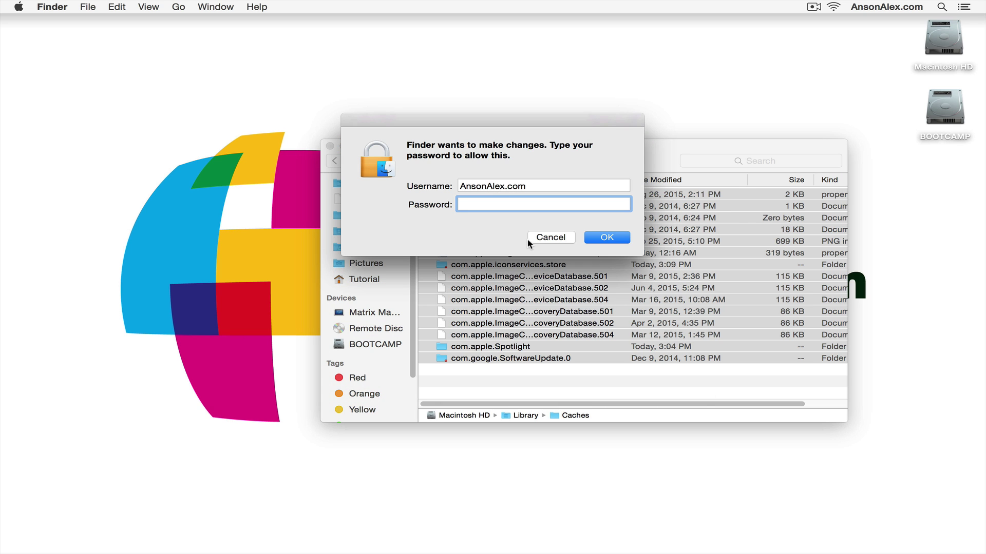
{"action": "type", "text": "**********"}
{"action": "key", "text": "Return"}
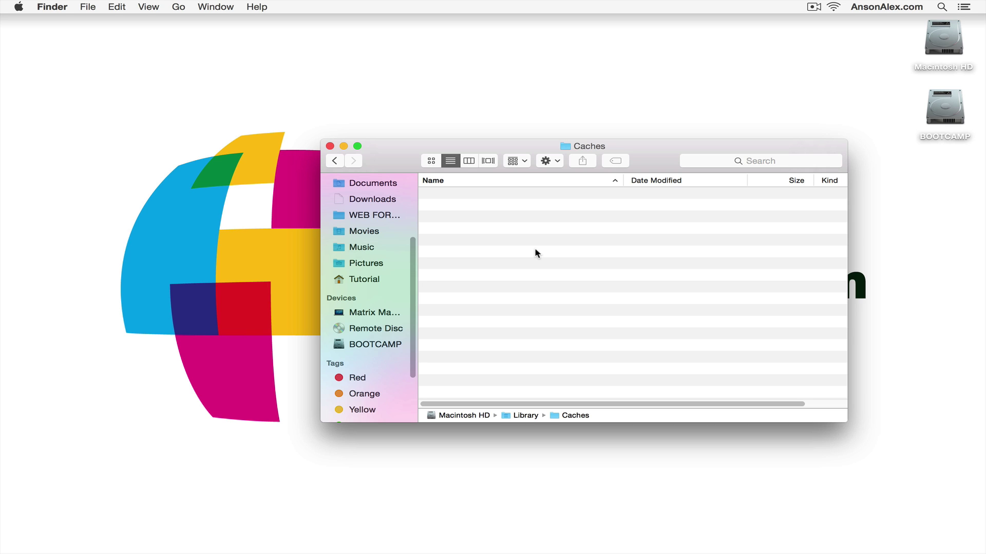
Navigate to Macintosh HD > System > Library > Caches
{"action": "left_click", "coordinate": [362, 315]}
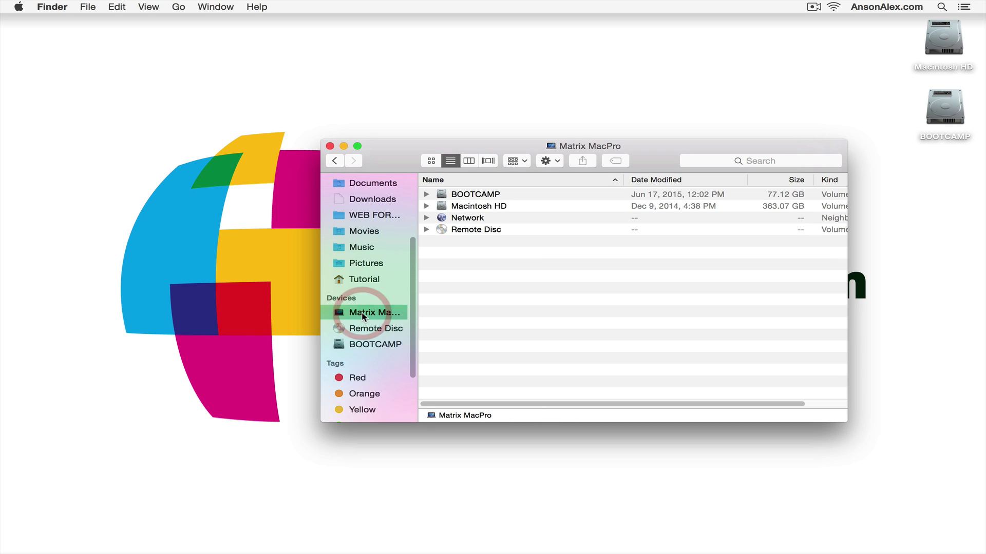
{"action": "double_click", "coordinate": [482, 207]}
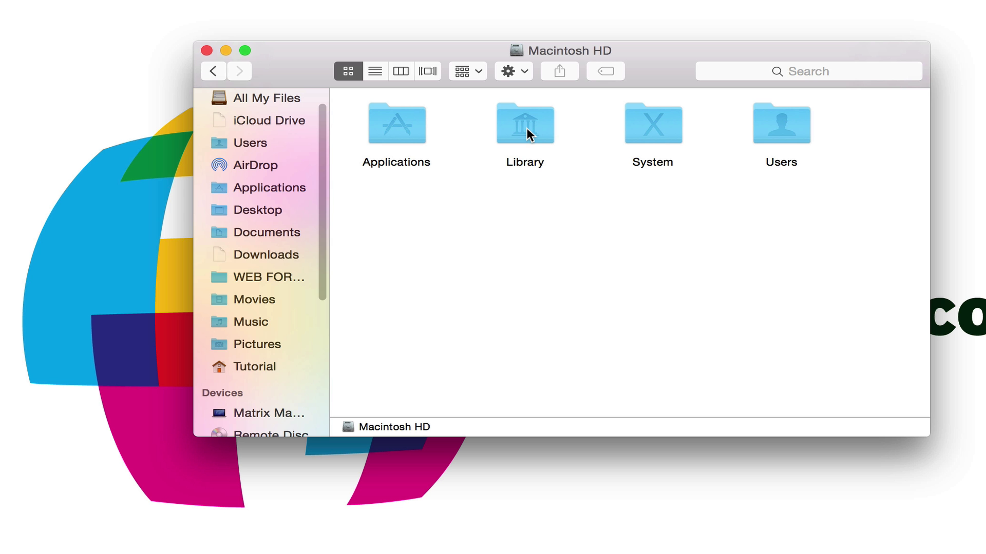
{"action": "double_click", "coordinate": [662, 128]}
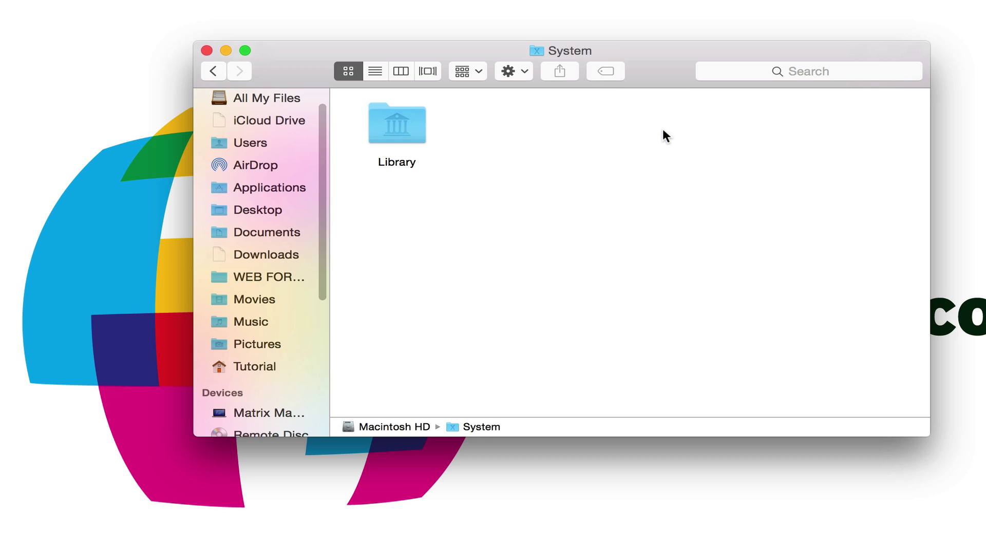
{"action": "double_click", "coordinate": [396, 128]}
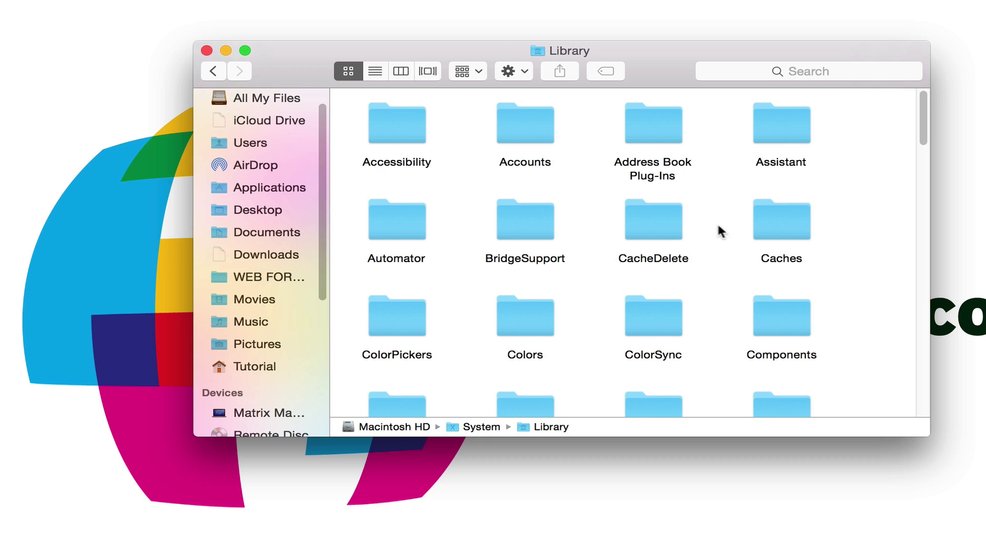
{"action": "double_click", "coordinate": [781, 227]}
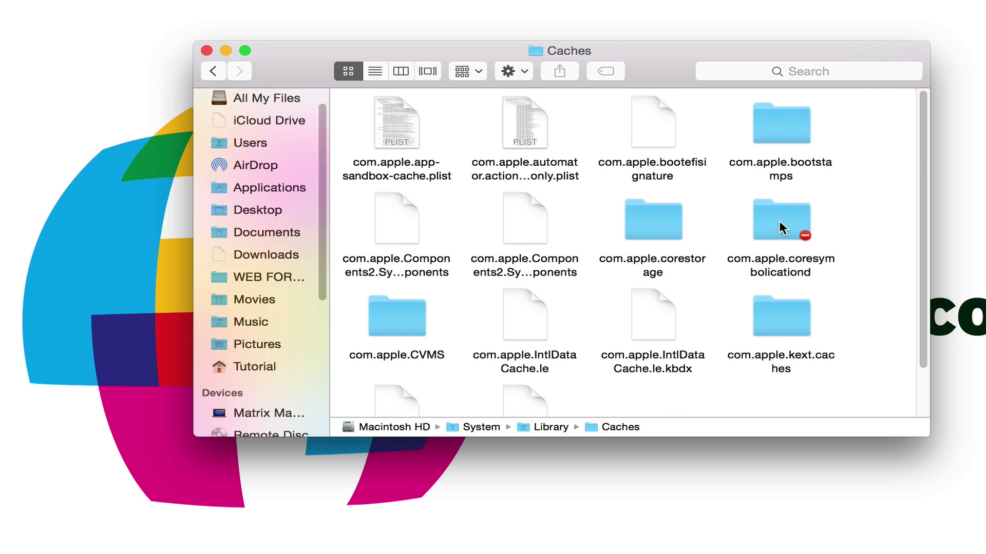
Show the System Caches contents as a list and select all 14 items
{"action": "left_click", "coordinate": [375, 71]}
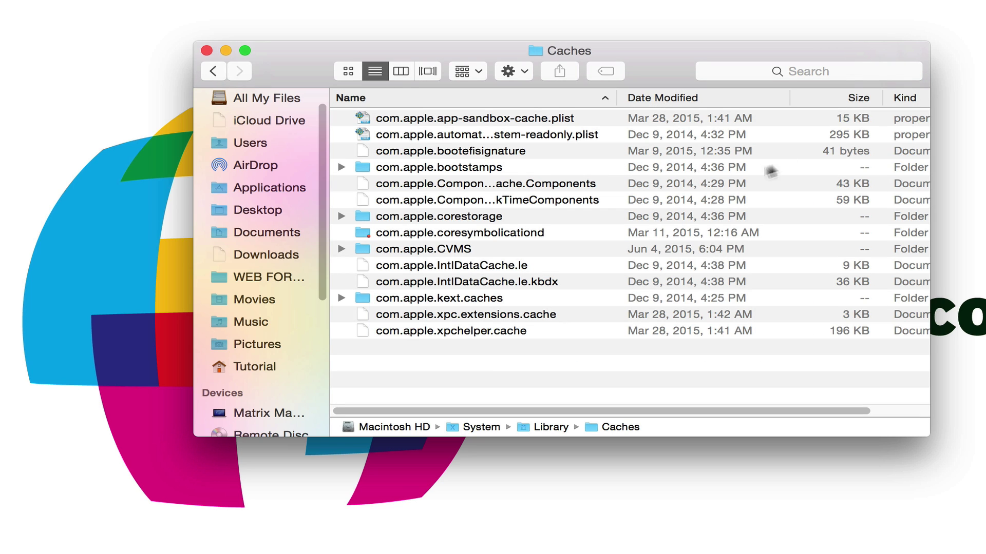
{"action": "left_click", "coordinate": [468, 188]}
{"action": "key", "text": "super+a"}
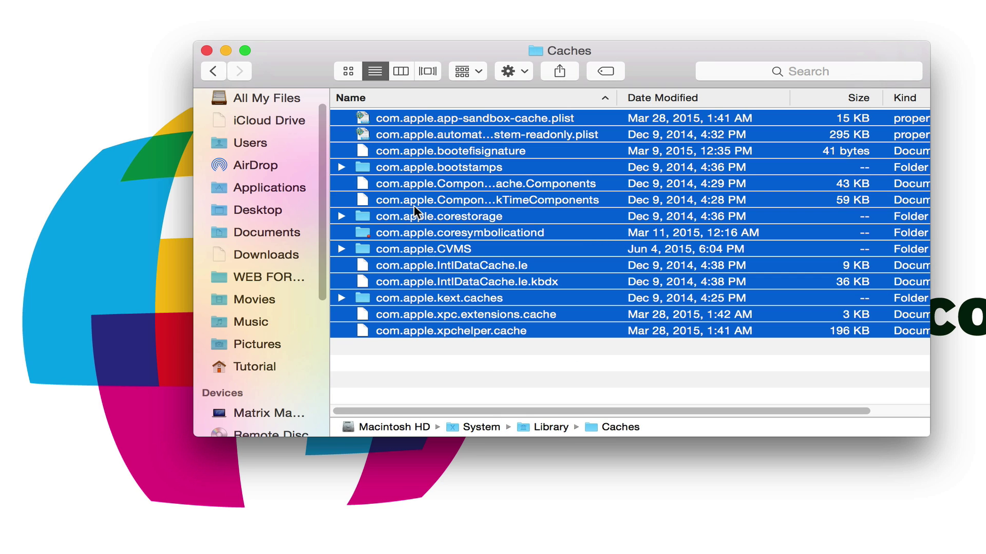
{"action": "right_click", "coordinate": [415, 205]}
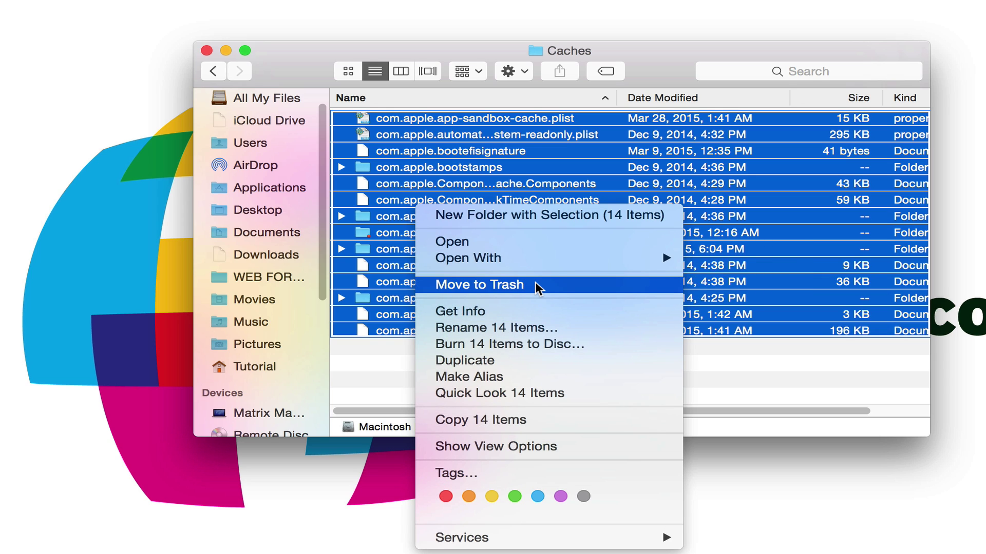
{"action": "key", "text": "Escape"}
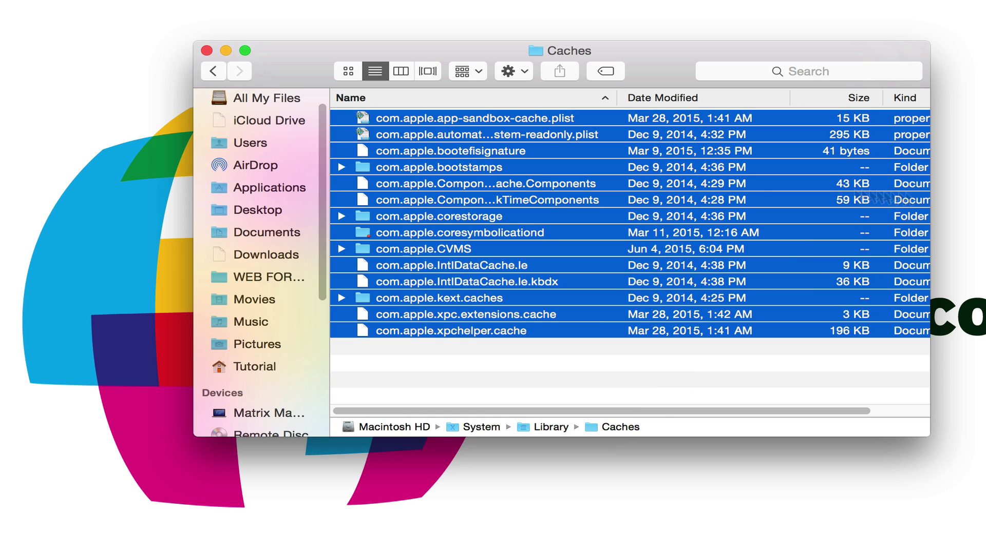
{"action": "right_click", "coordinate": [985, 207]}
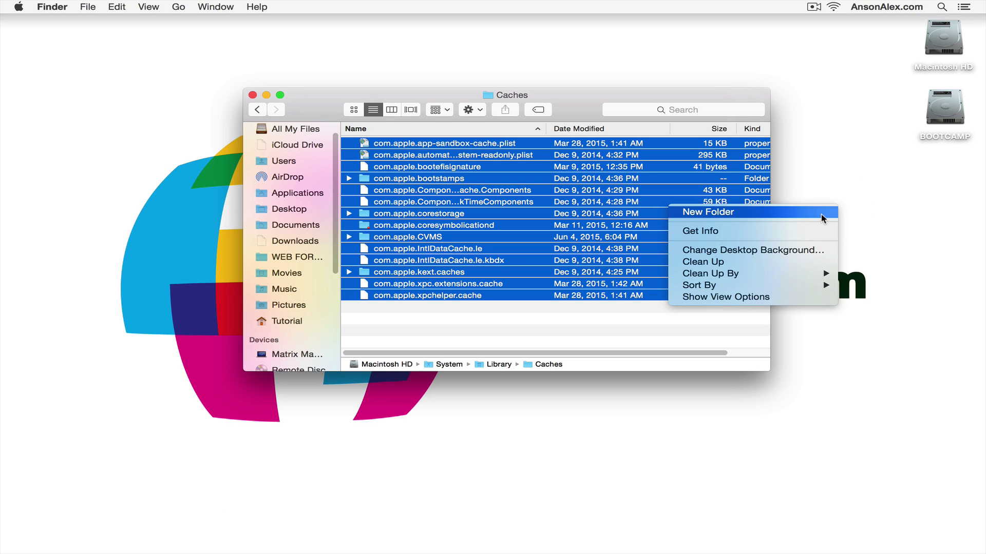
Create a desktop folder named 'backup' and copy all System Caches items into it with admin rights
{"action": "left_click", "coordinate": [820, 214]}
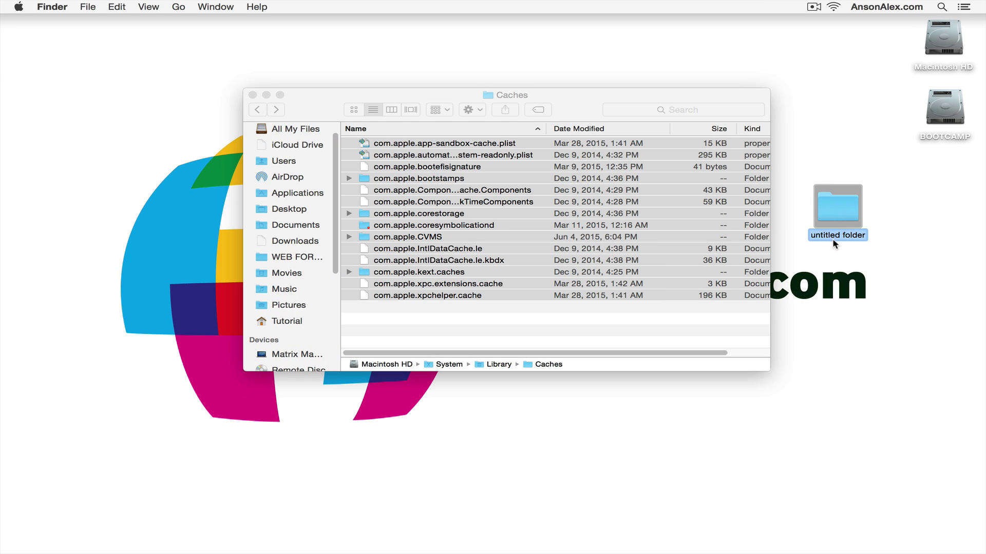
{"action": "type", "text": "backup"}
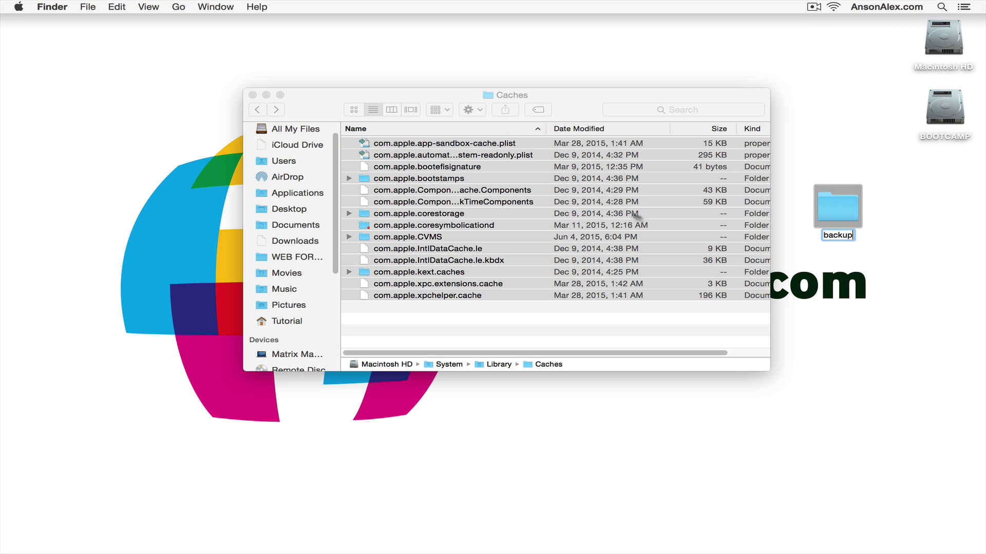
{"action": "left_click", "coordinate": [636, 217]}
{"action": "left_click_drag", "start_coordinate": [444, 193], "coordinate": [838, 208]}
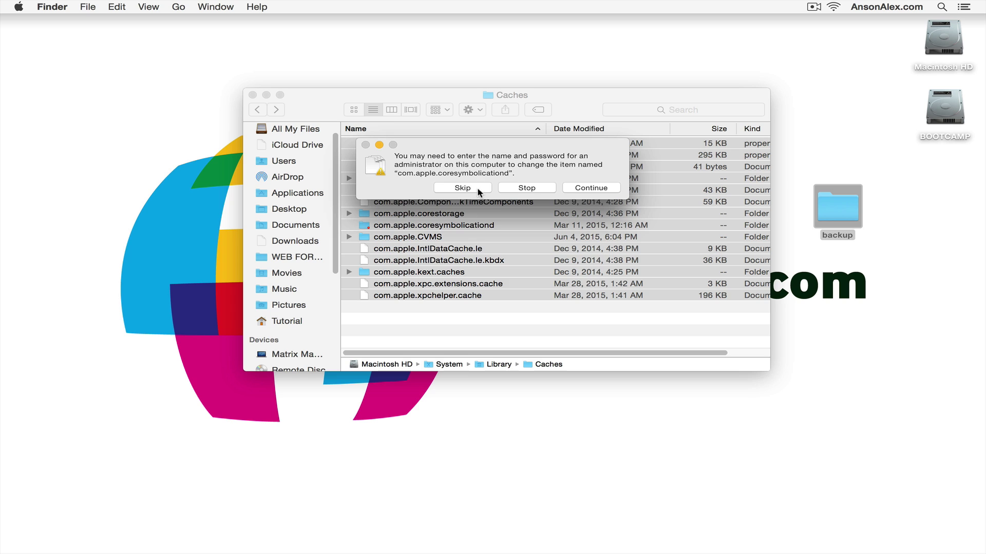
{"action": "left_click", "coordinate": [588, 189]}
{"action": "type", "text": "••••••"}
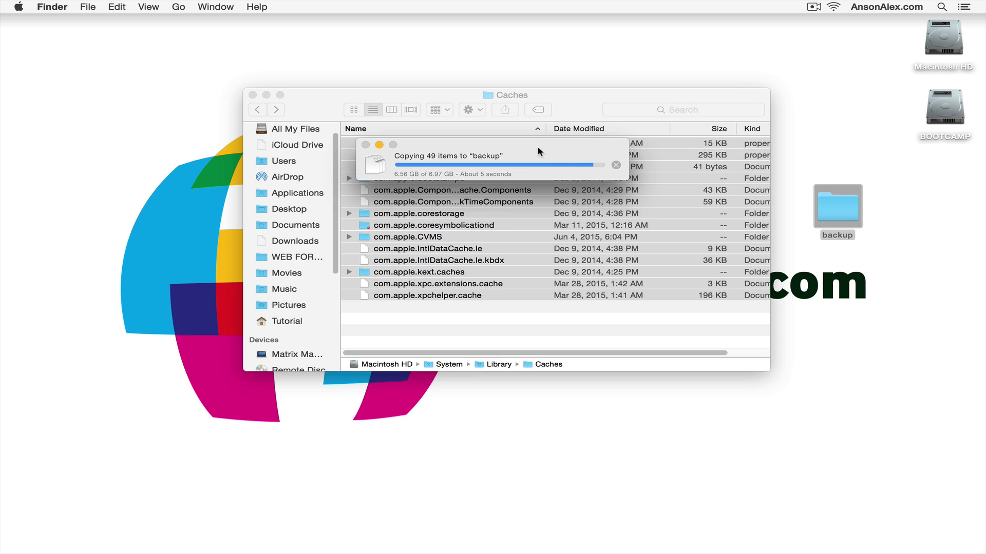
Move all System Library Caches items to the Trash, entering the admin password
{"action": "left_click", "coordinate": [506, 223]}
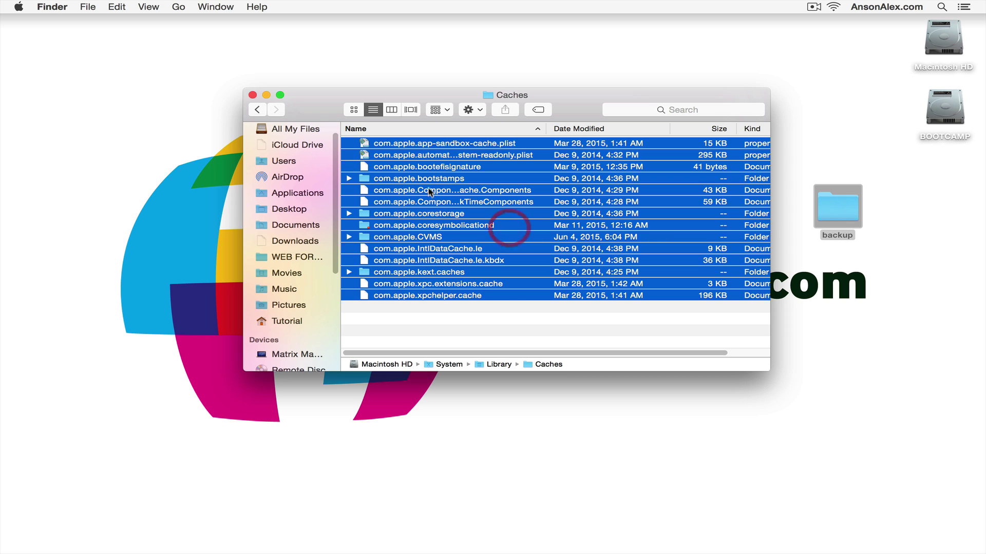
{"action": "left_click", "coordinate": [489, 234]}
{"action": "key", "text": "super+a"}
{"action": "key", "text": "super+BackSpace"}
{"action": "type", "text": "*********"}
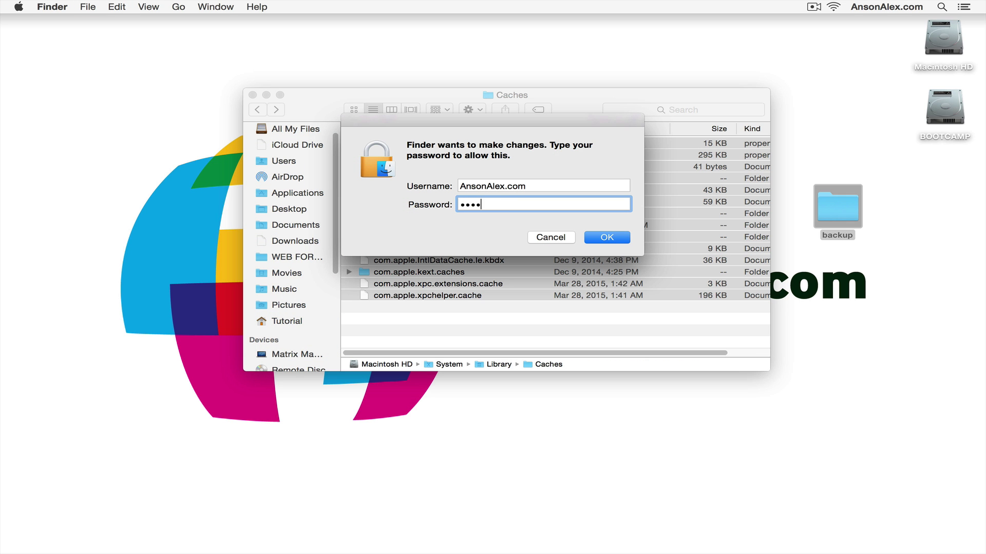
{"action": "key", "text": "Return"}
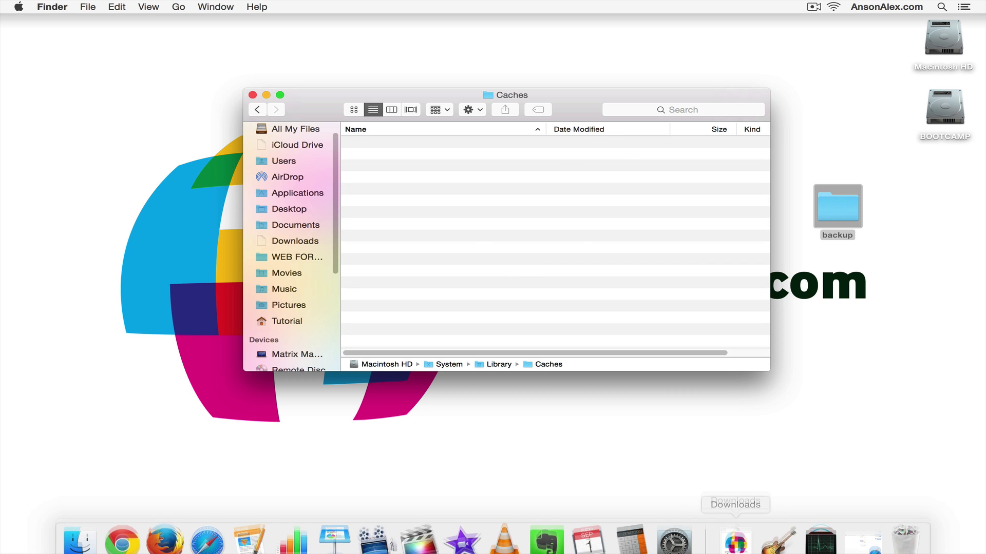
Empty the Trash, skipping items that are still in use
{"action": "mouse_move", "coordinate": [729, 544]}
{"action": "right_click", "coordinate": [892, 529]}
{"action": "left_click", "coordinate": [904, 485]}
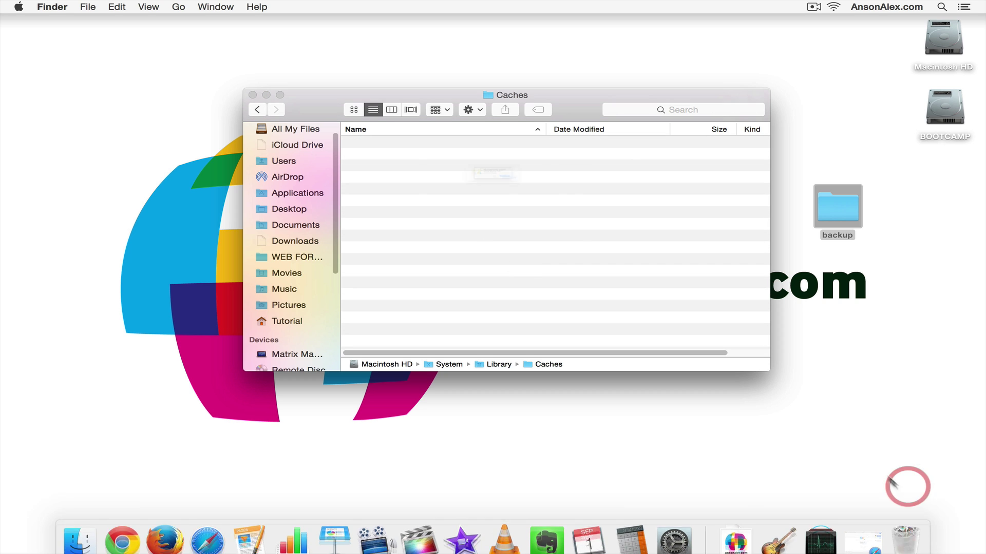
{"action": "left_click", "coordinate": [584, 200]}
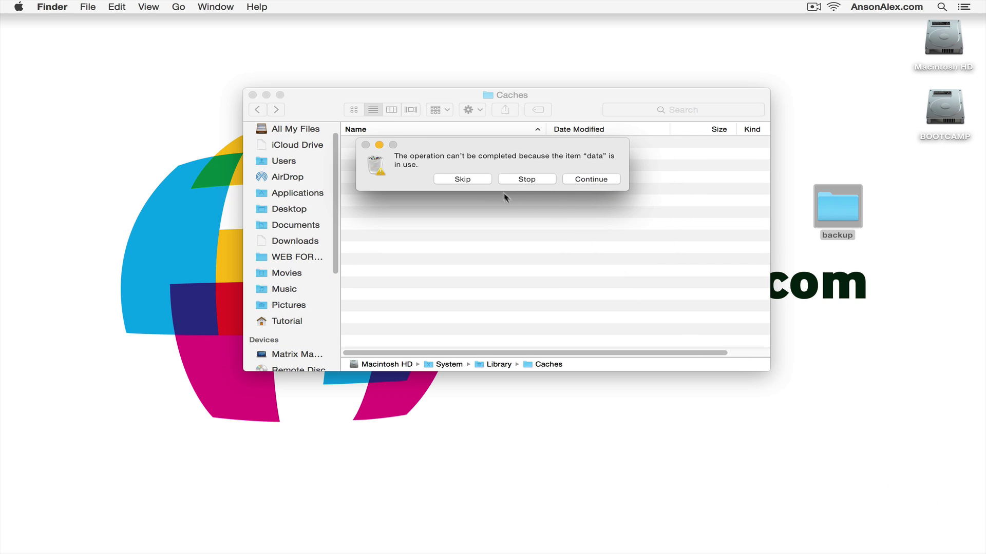
{"action": "left_click", "coordinate": [576, 179]}
{"action": "left_click", "coordinate": [579, 187]}
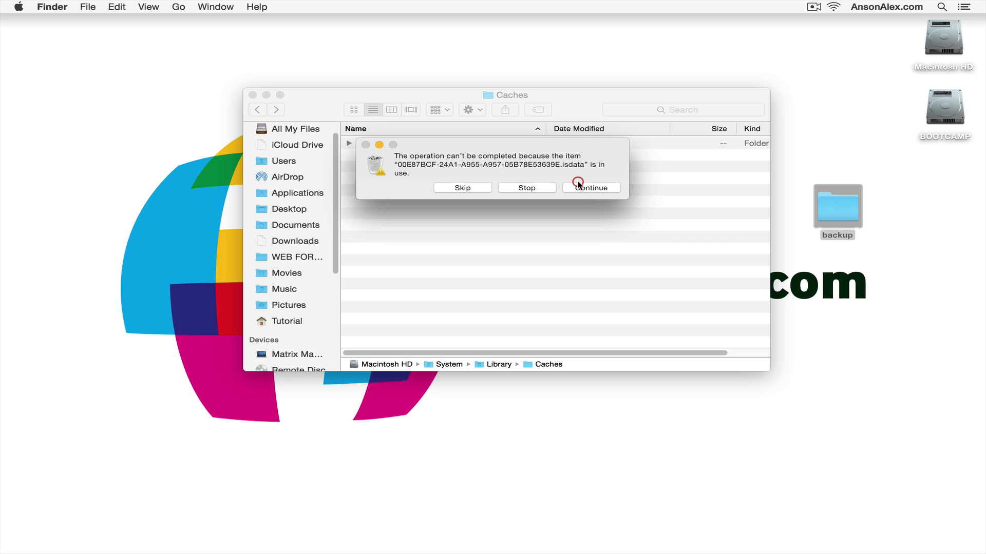
{"action": "left_click", "coordinate": [462, 187]}
{"action": "left_click", "coordinate": [462, 188]}
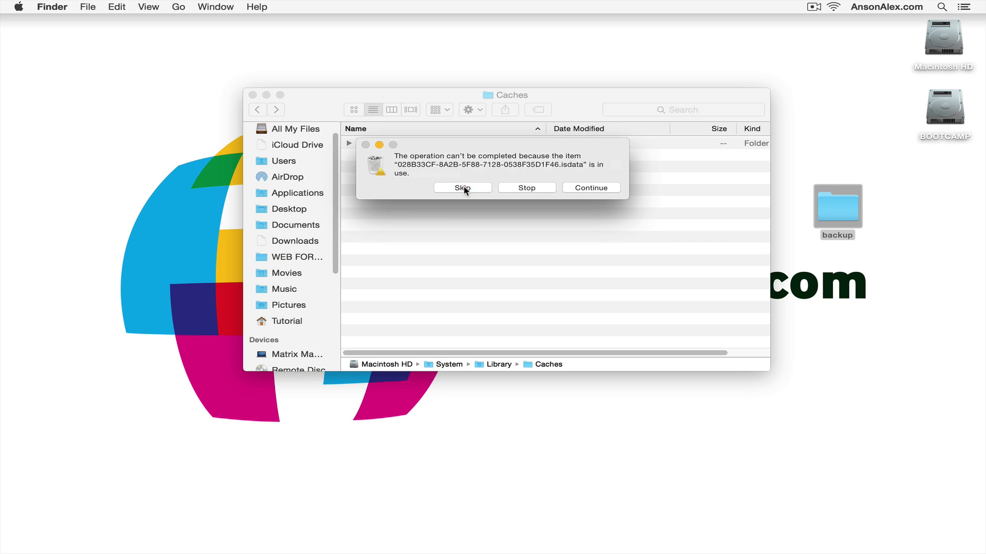
{"action": "left_click", "coordinate": [463, 188]}
{"action": "left_click", "coordinate": [534, 188]}
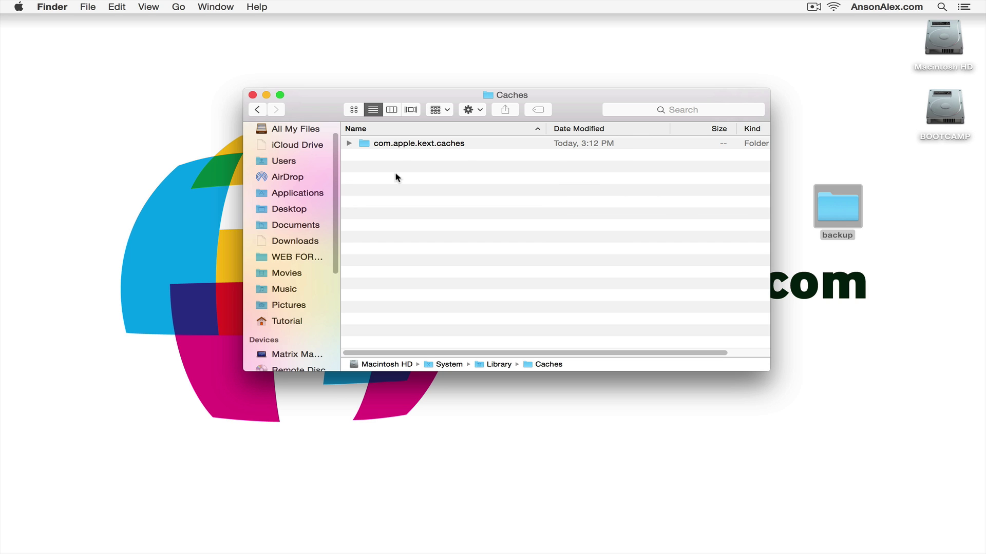
{"action": "left_click", "coordinate": [838, 209]}
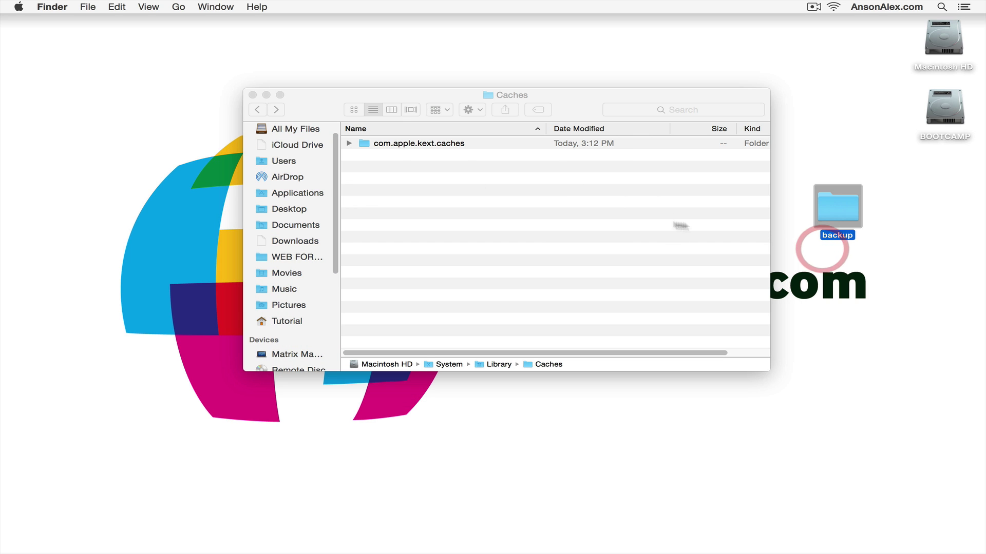